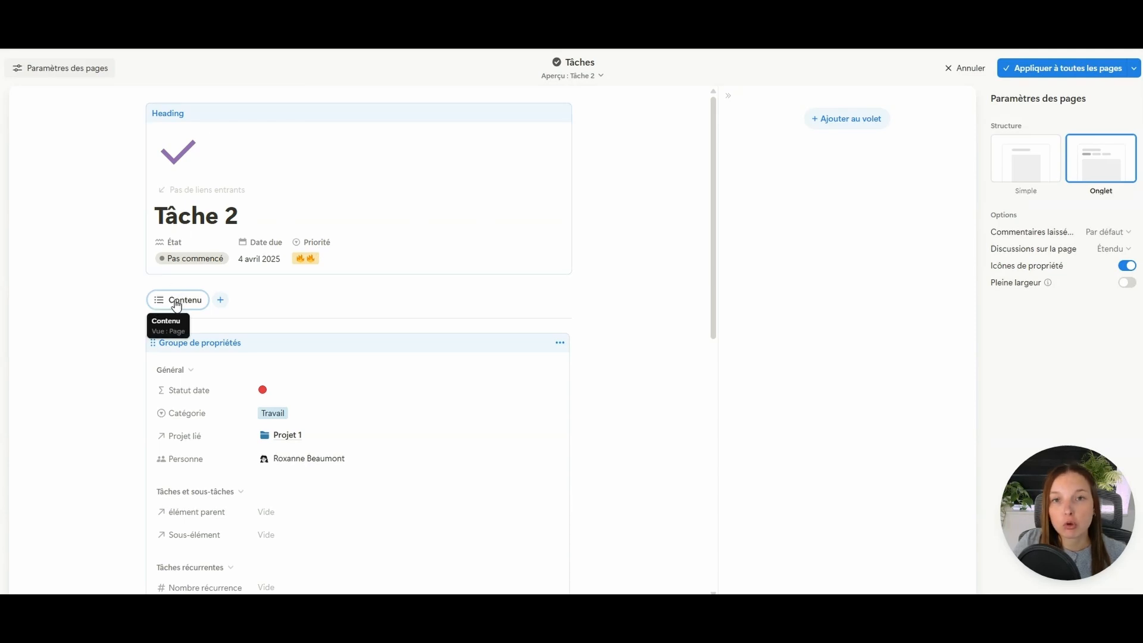
- Review the property groups in the Contenu tab and the relations available for adding a new tab
scroll(380, 333, down, 8)
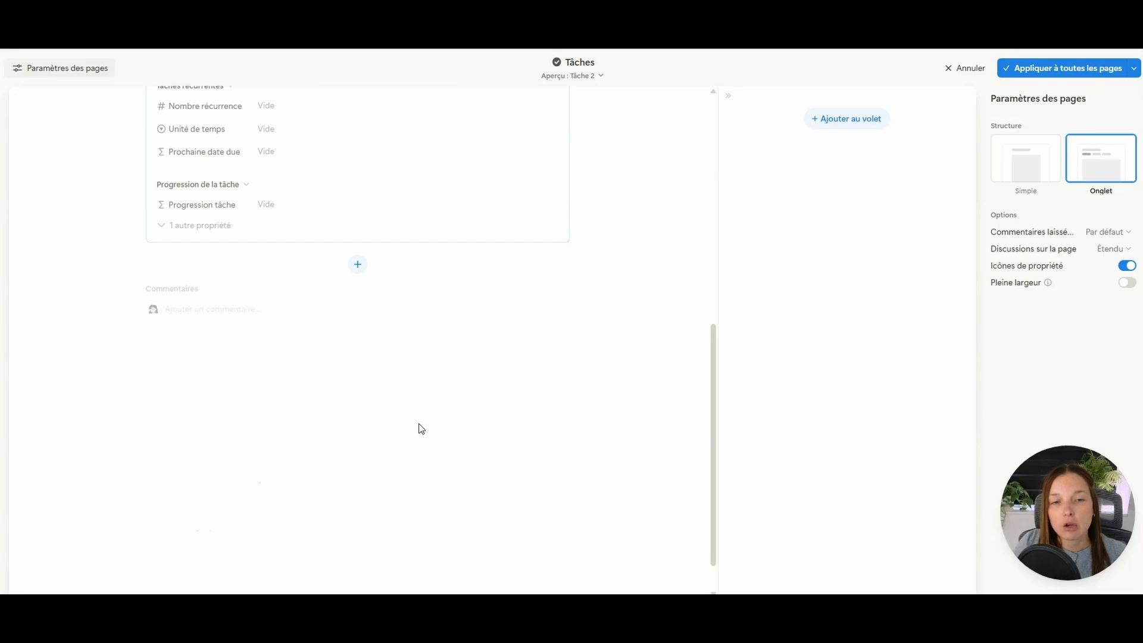
scroll(306, 426, up, 8)
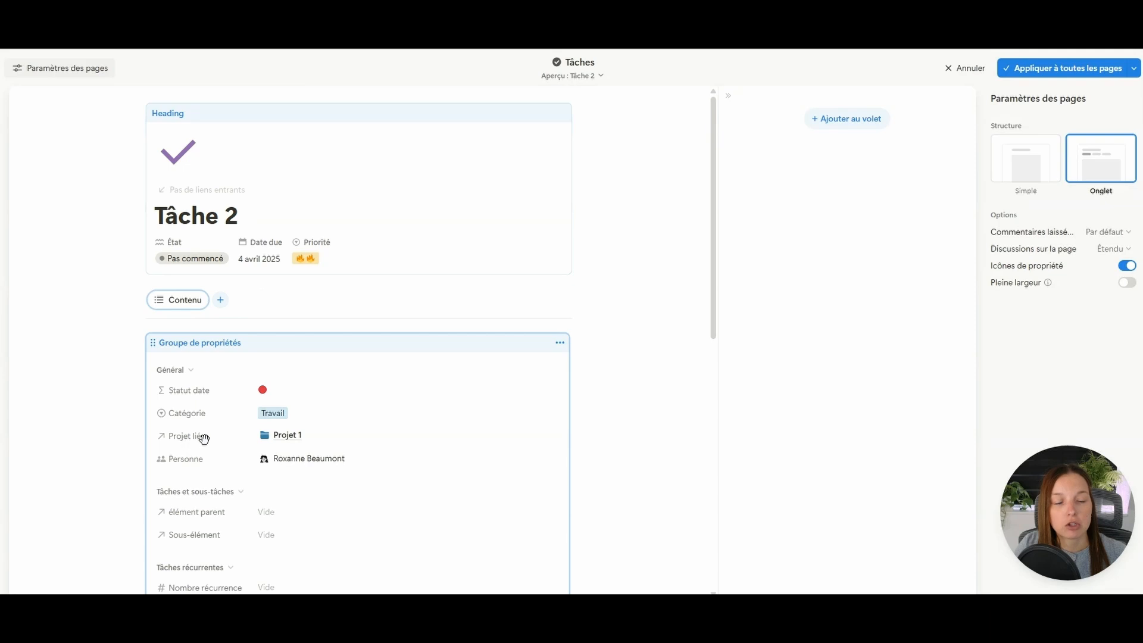
click(231, 438)
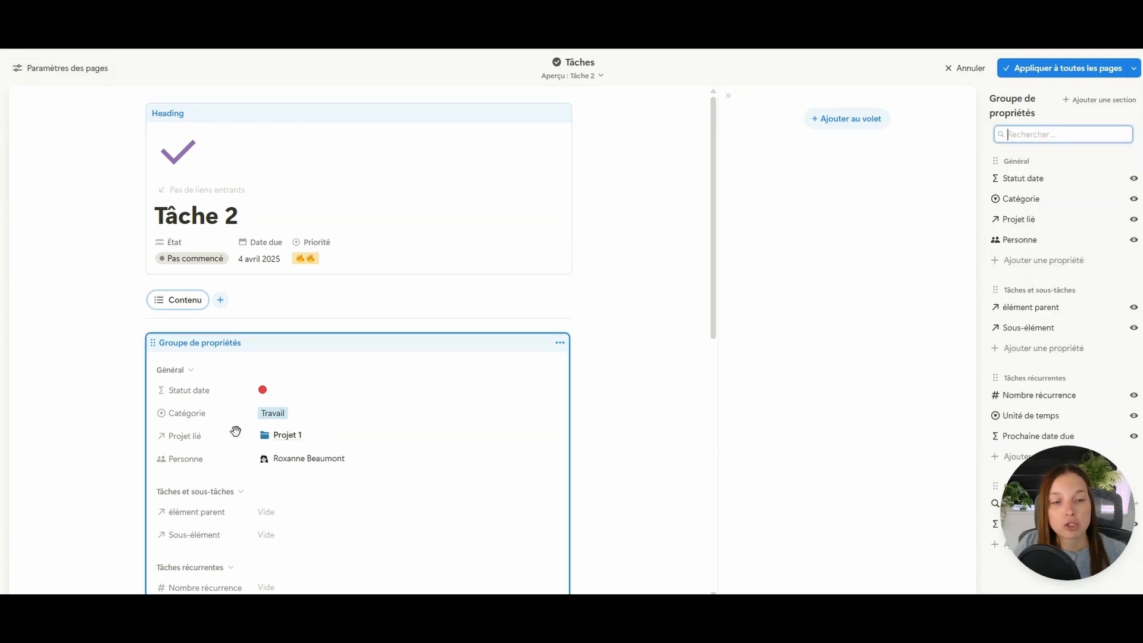
click(221, 300)
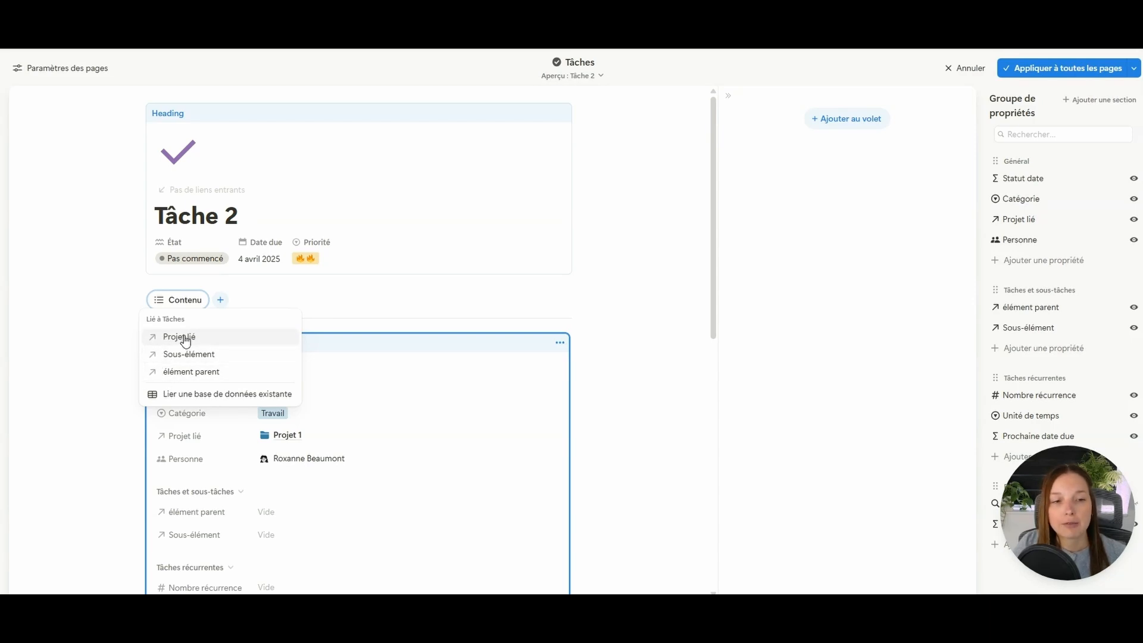
click(451, 287)
scroll(369, 299, down, 2)
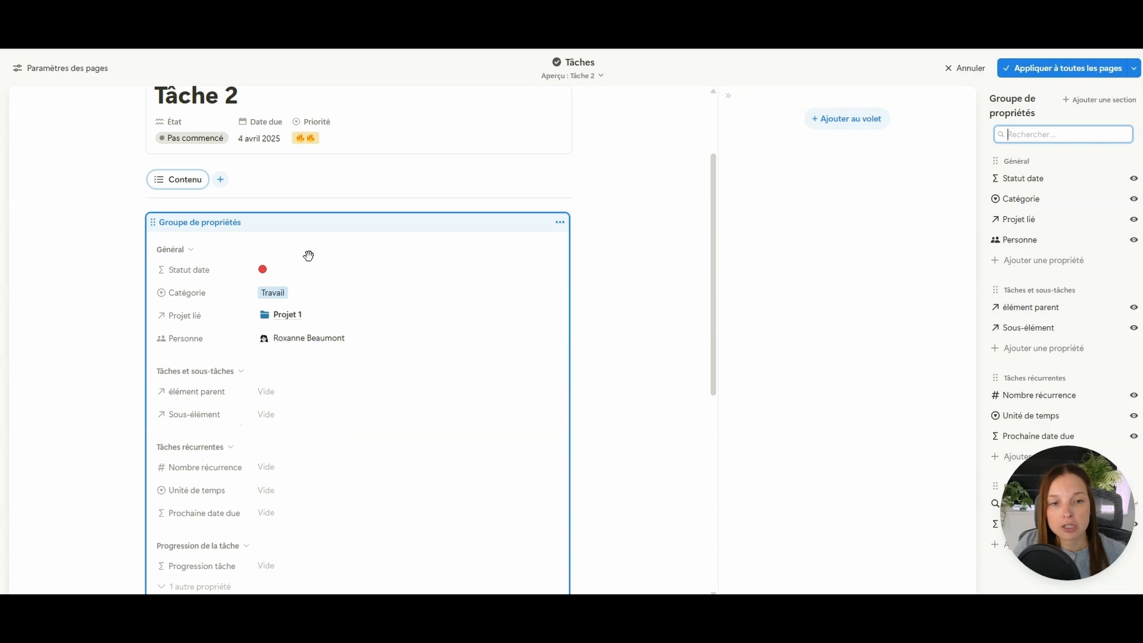
scroll(309, 256, down, 2)
scroll(376, 281, up, 4)
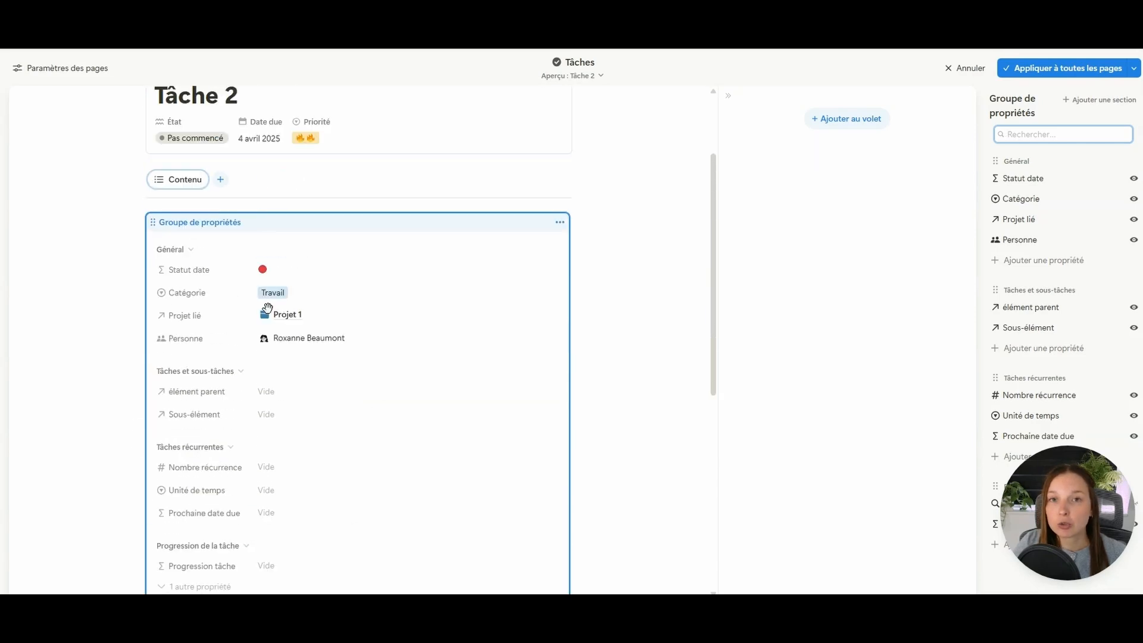
- Add a tab for the Projet lié relation and make its table always wrap text
click(220, 299)
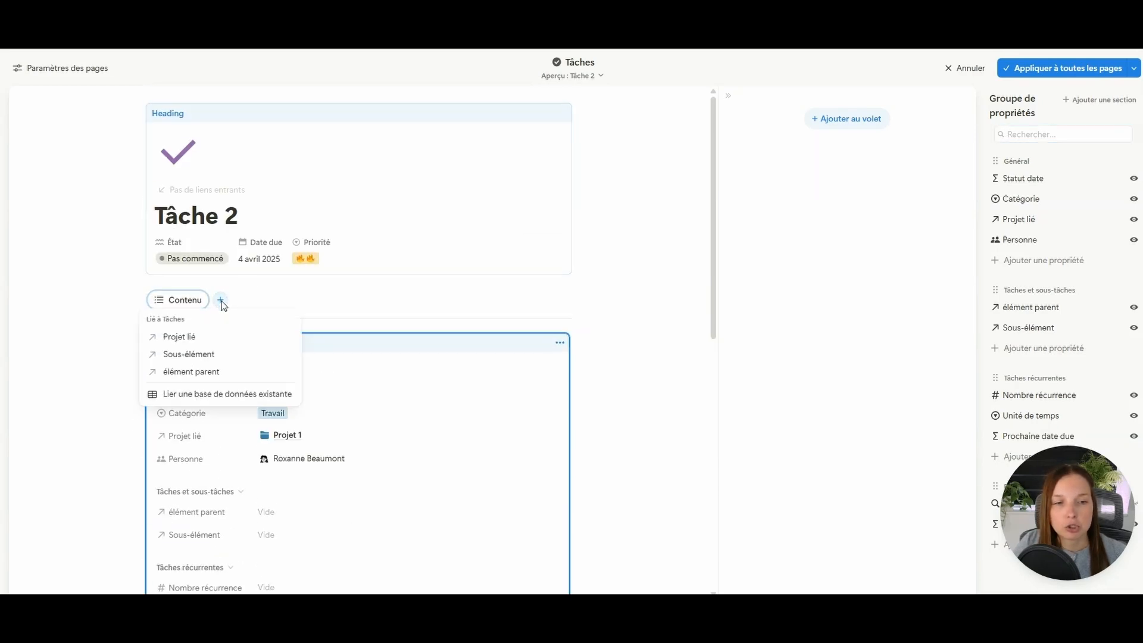
click(186, 338)
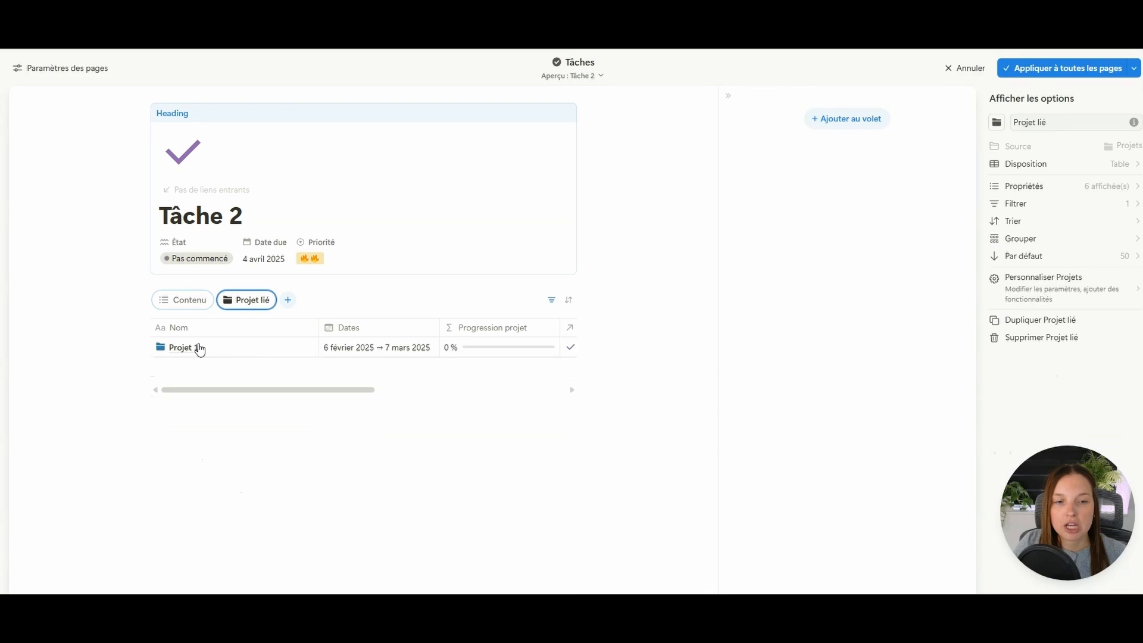
mouse_move(258, 389)
mouse_down()
mouse_move(451, 390)
mouse_move(256, 392)
mouse_up()
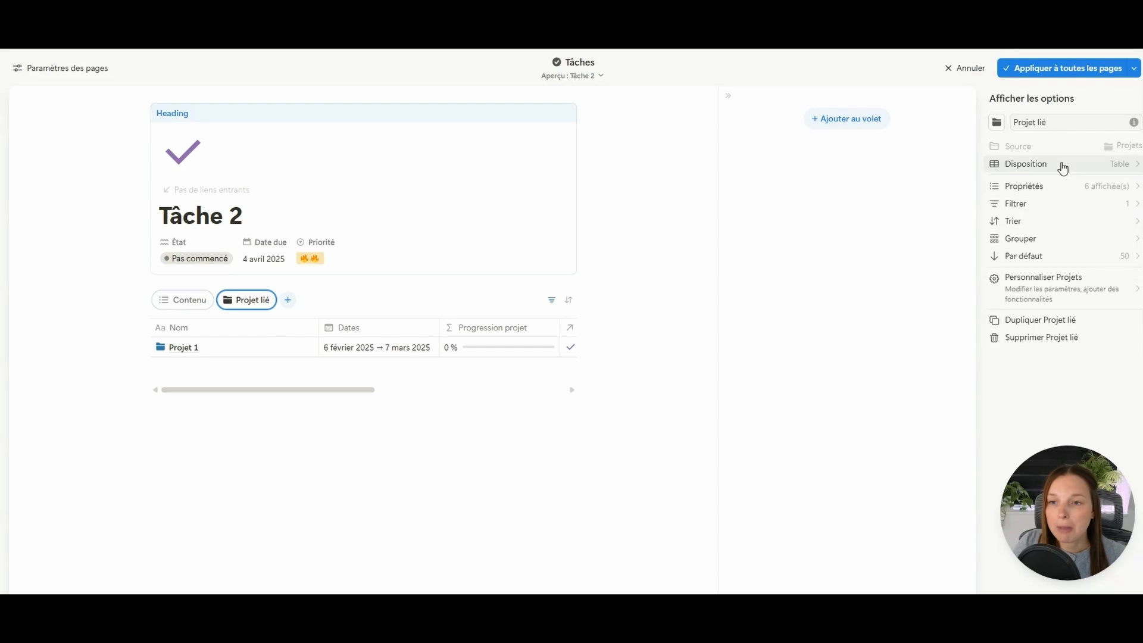
click(1046, 166)
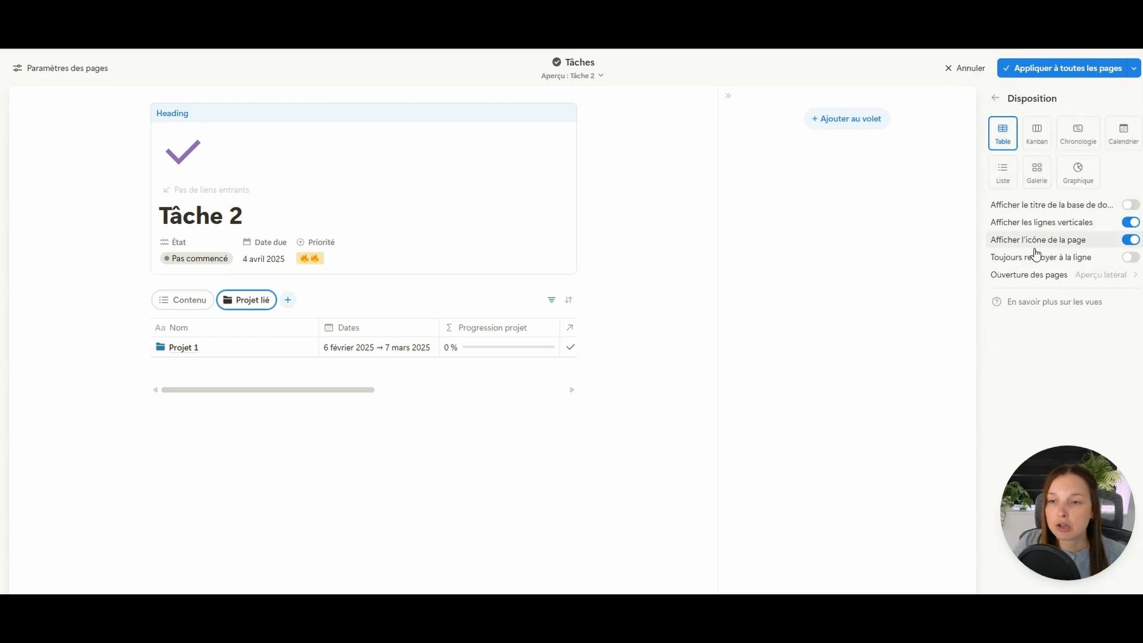
click(1070, 257)
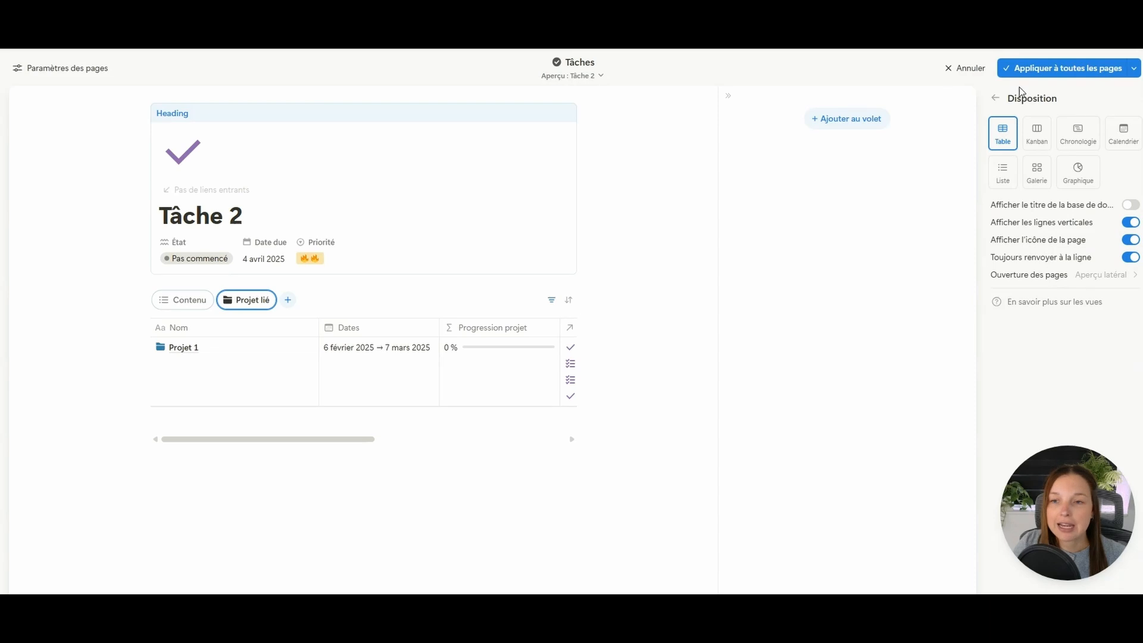
- Review the Projet lié view's displayed properties, its filter settings and the remaining table columns
click(995, 97)
click(1050, 188)
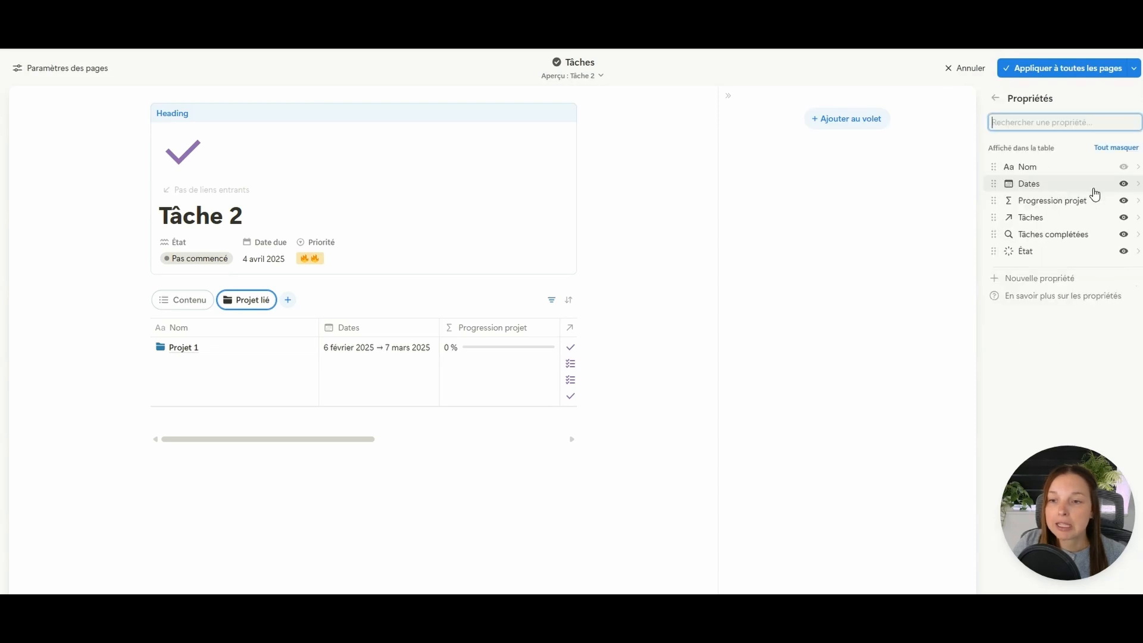
click(995, 98)
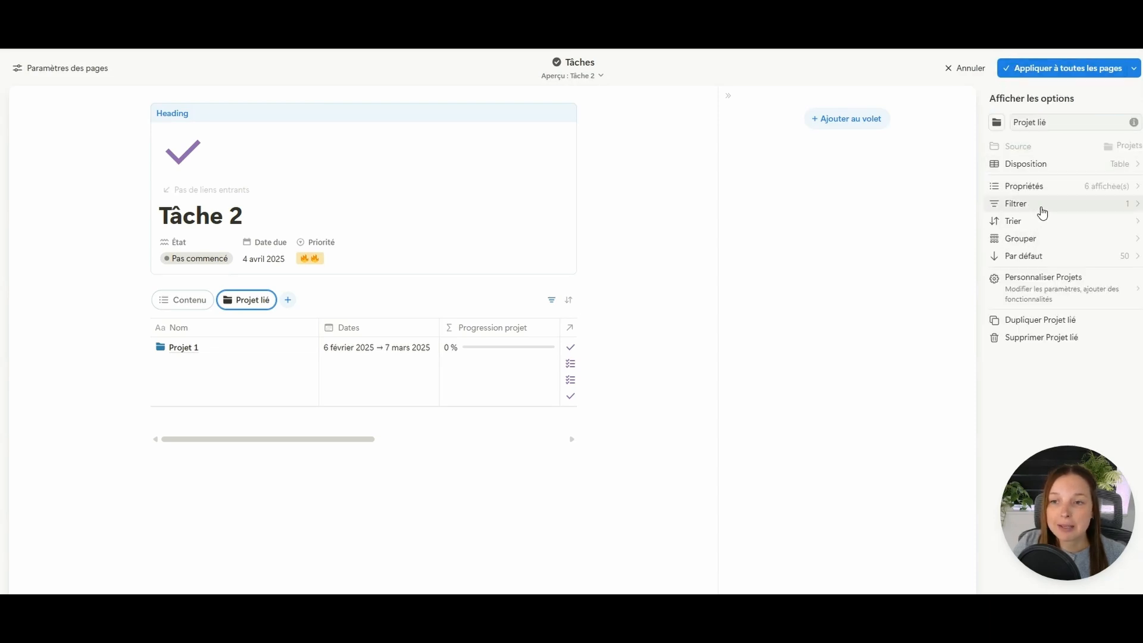
click(1042, 213)
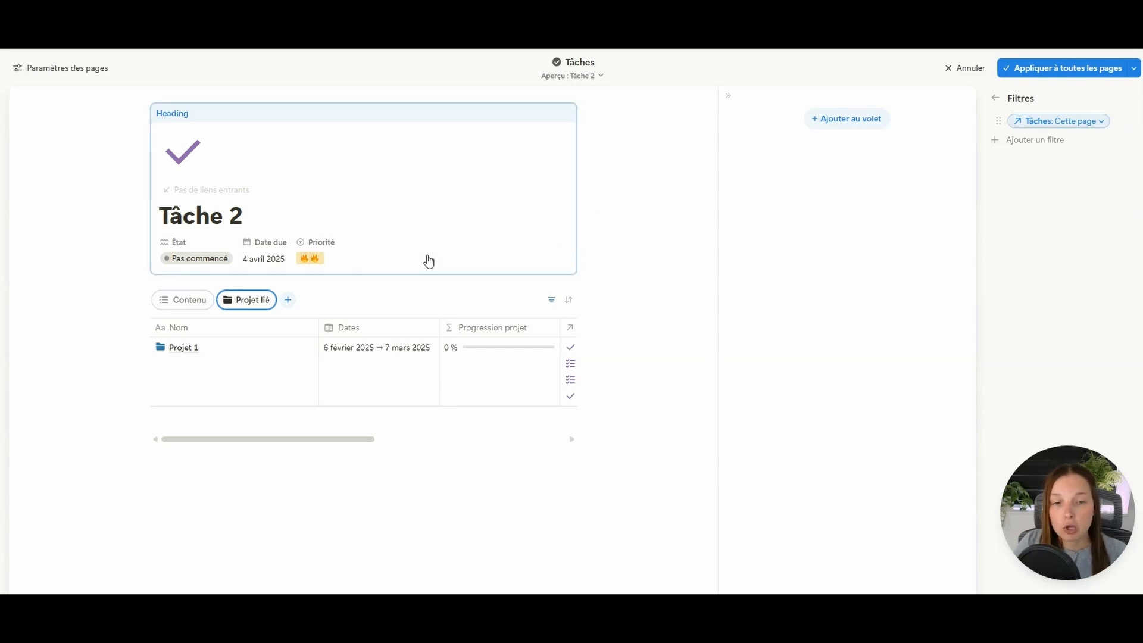
drag(339, 439, 582, 444)
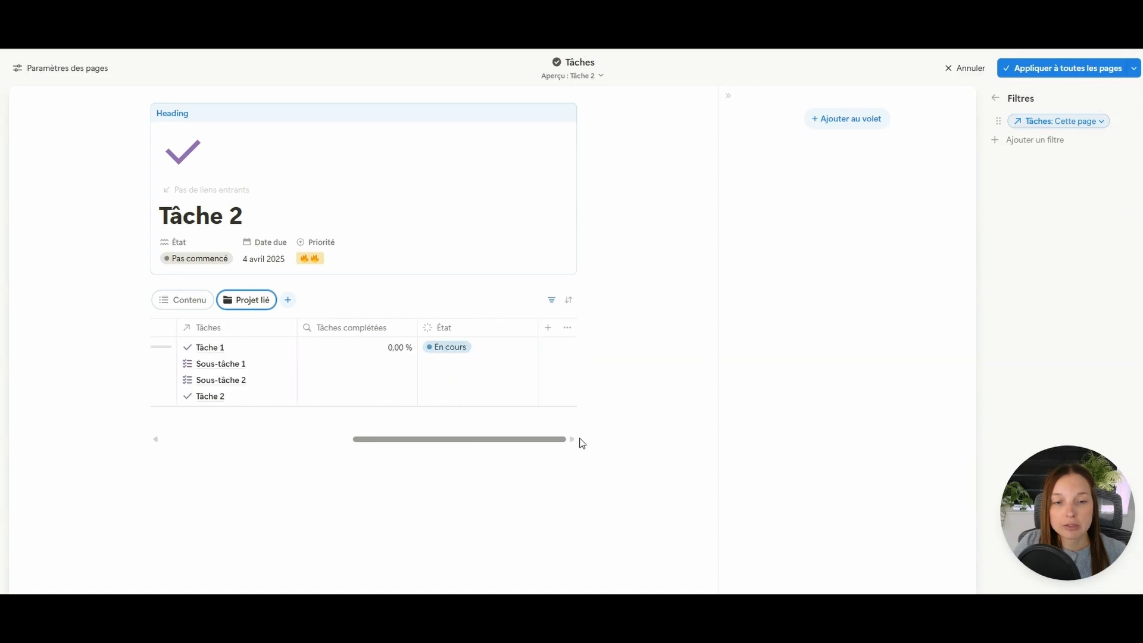
scroll(524, 375, left, 5)
- Show the filter bar above the Projet lié table and return to the view's main options
click(551, 301)
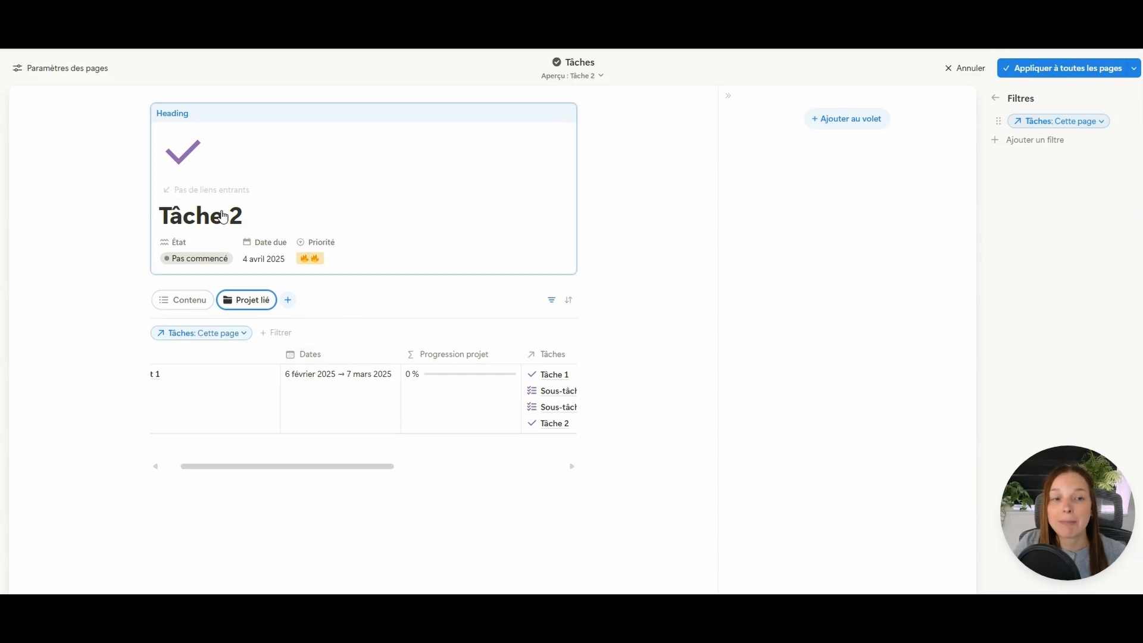
scroll(268, 473, left, 2)
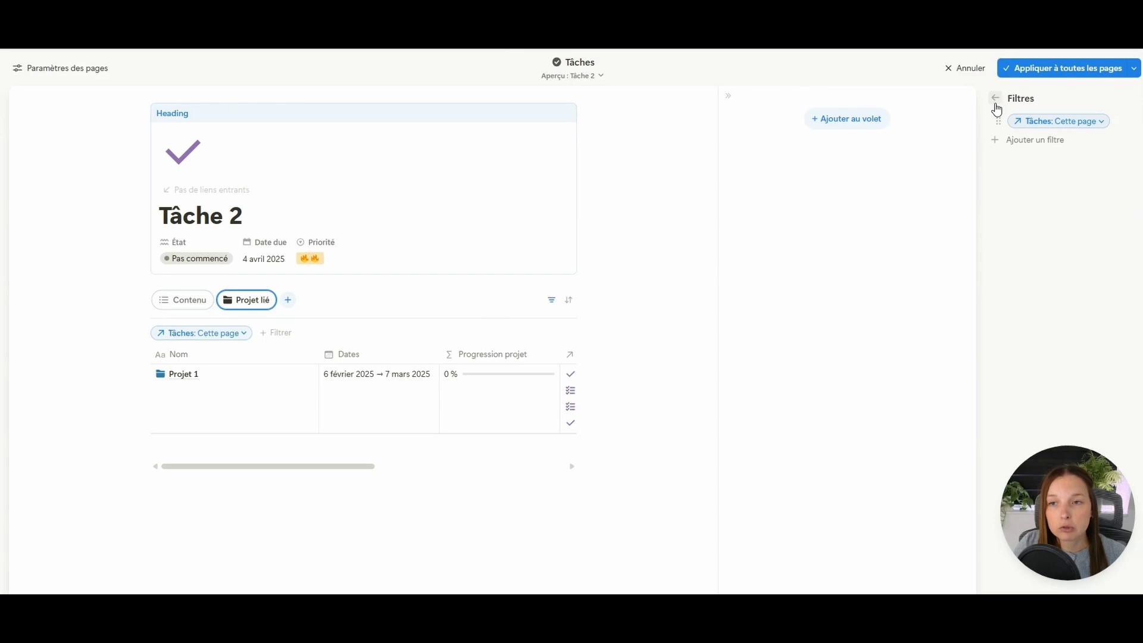
click(995, 99)
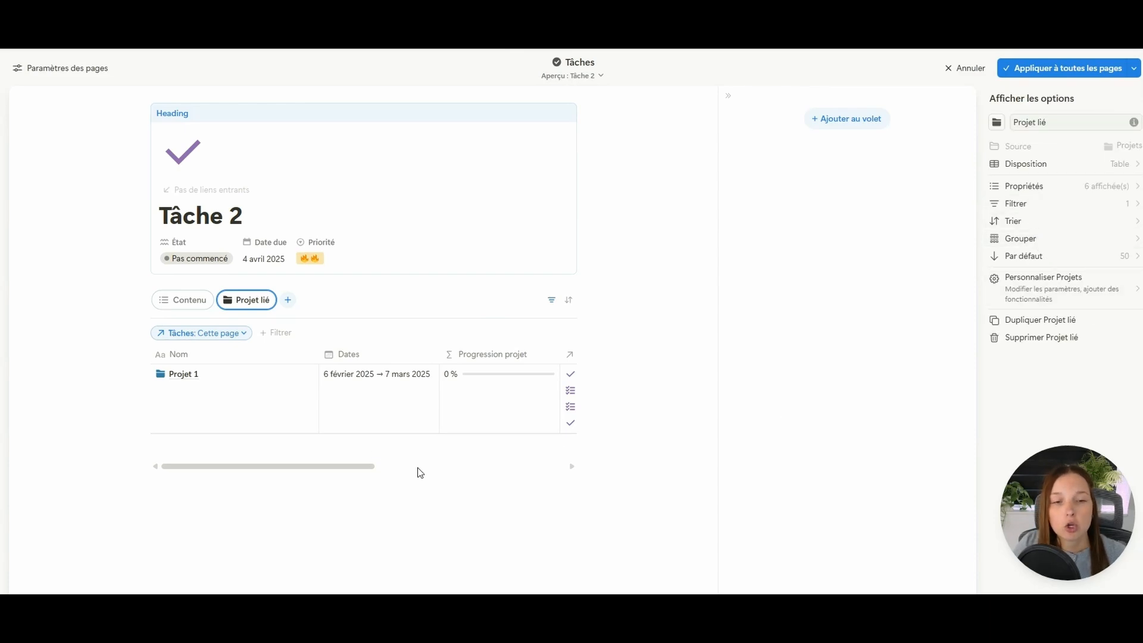
- Narrow the Nom column of the Projet lié table and hide the Tâches complétées and Tâches columns
drag(312, 375, 229, 364)
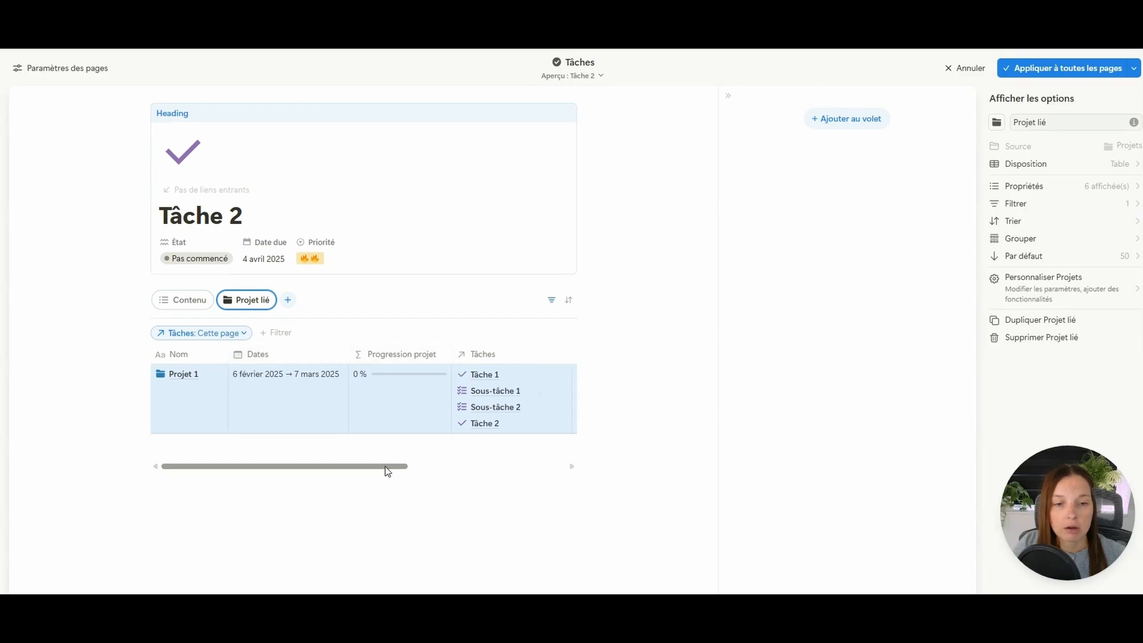
drag(388, 467, 565, 468)
click(380, 357)
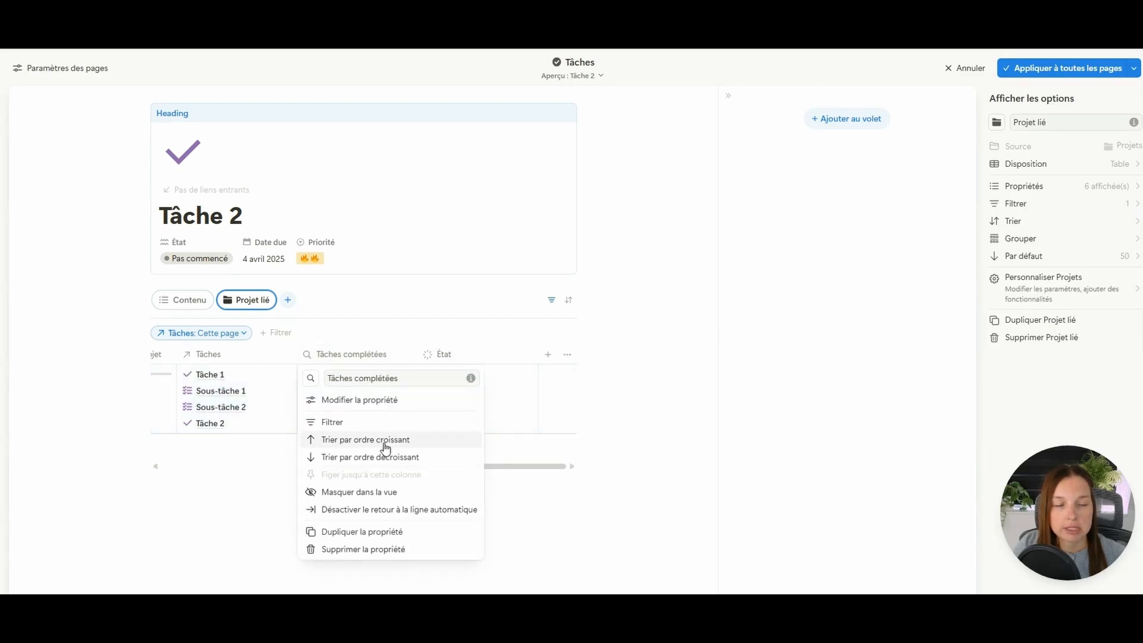
click(366, 501)
click(357, 359)
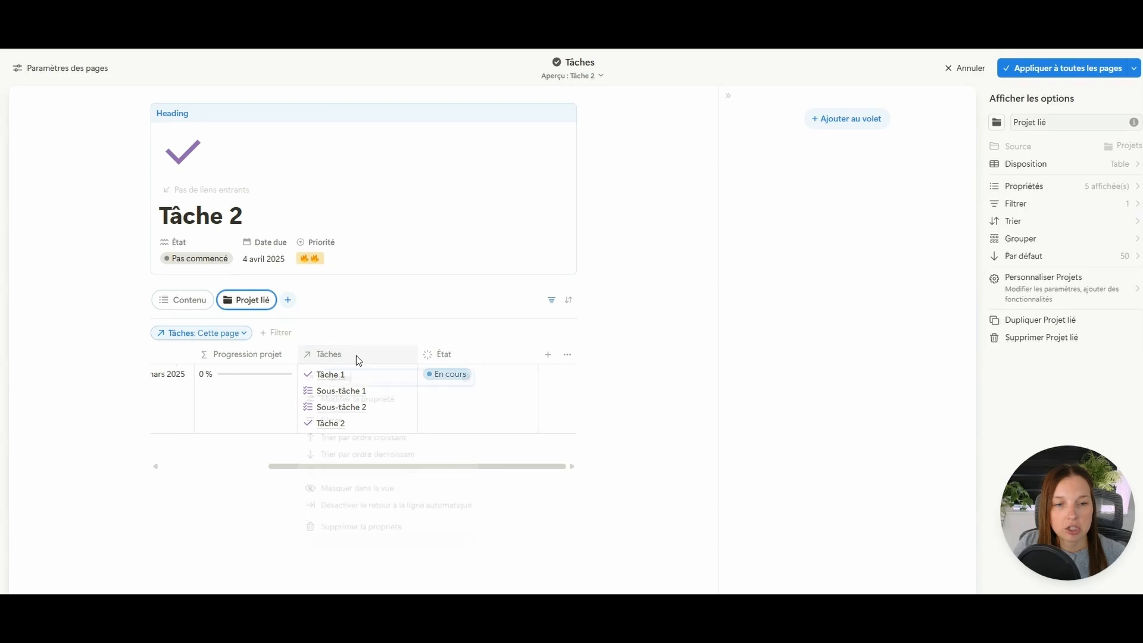
click(381, 494)
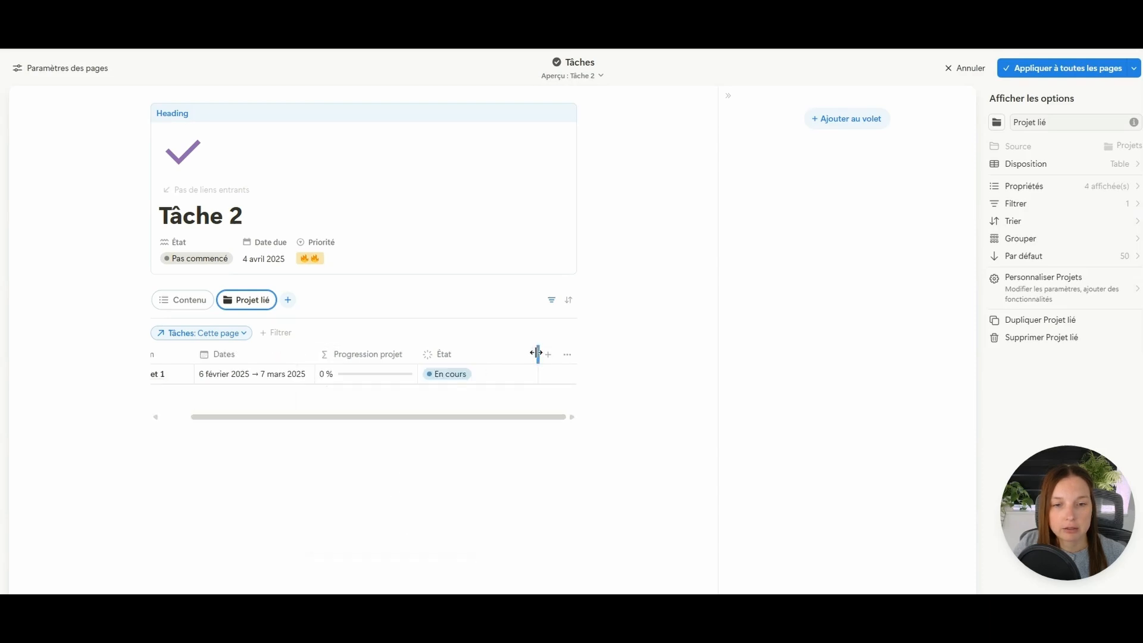
drag(284, 418, 215, 420)
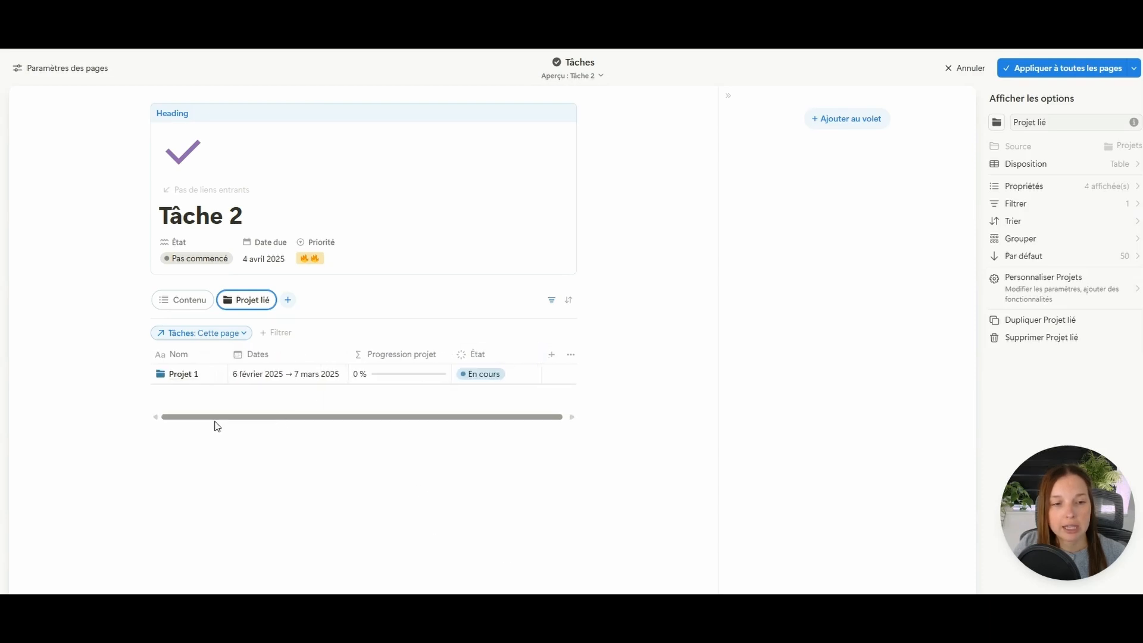
- Apply the layout to all pages and check the Contenu and Projet lié tabs on the Tâche 2 page
click(1037, 71)
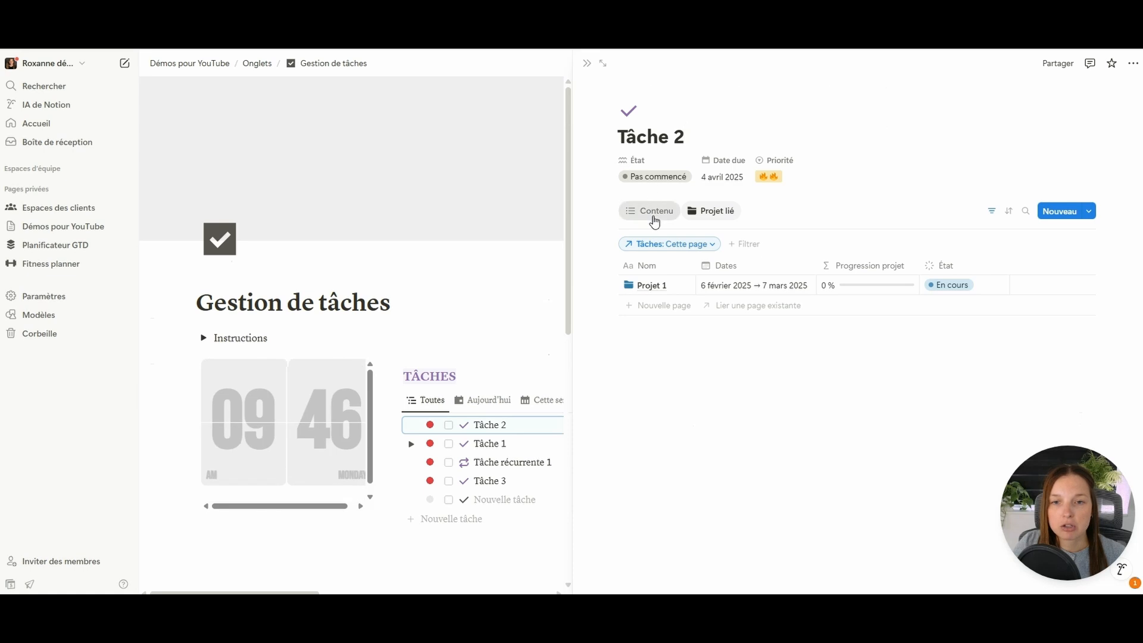
click(654, 222)
scroll(852, 298, down, 10)
scroll(833, 303, up, 10)
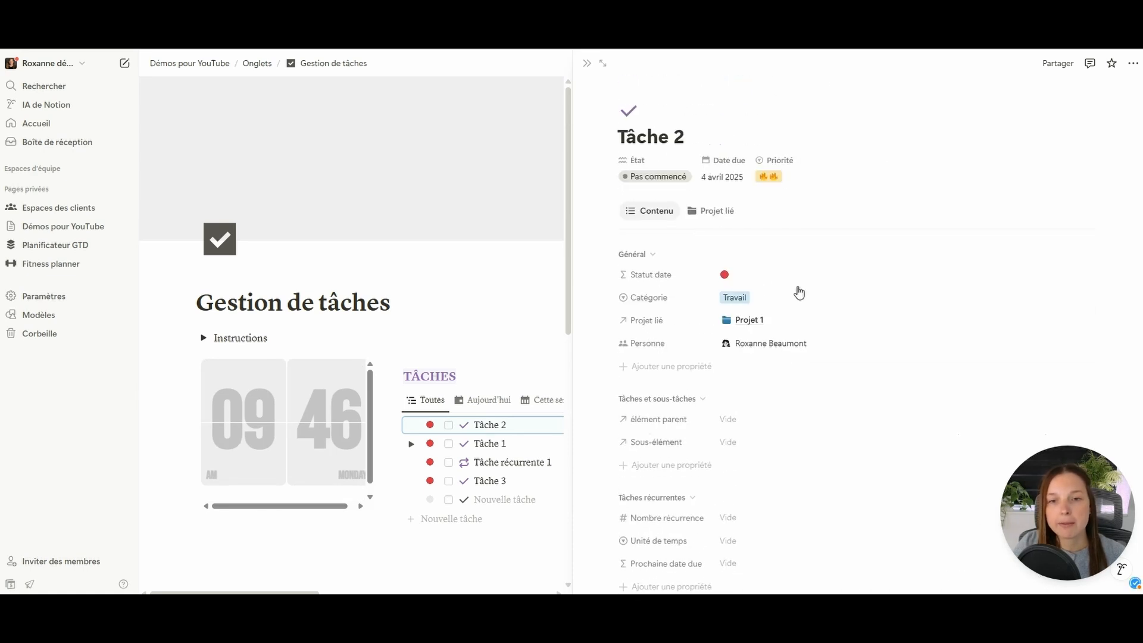
click(711, 210)
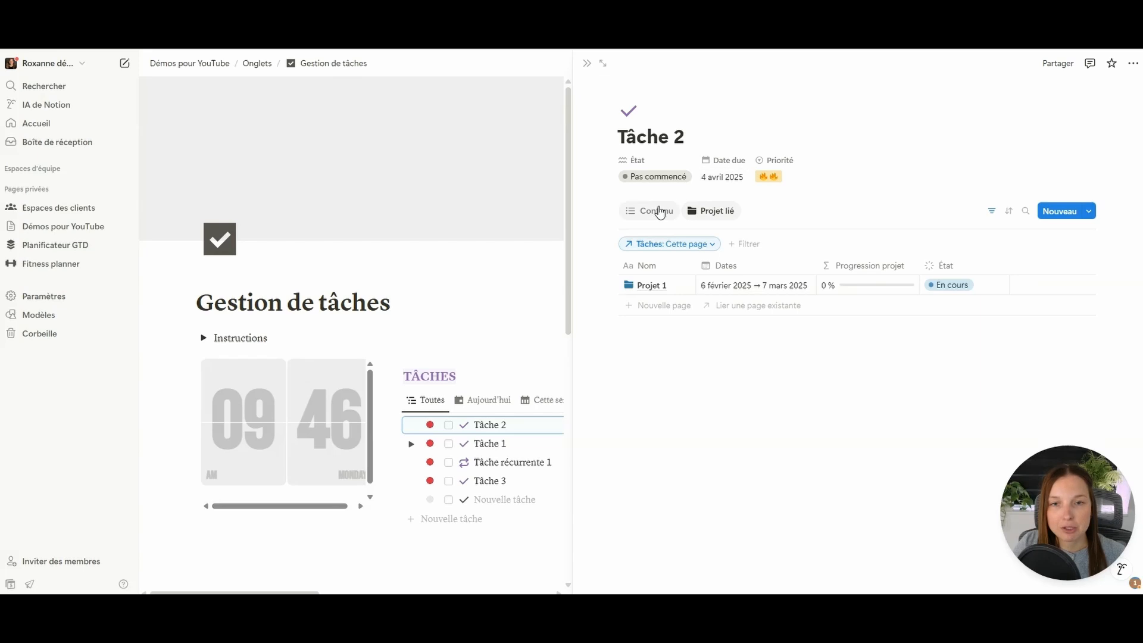
click(656, 211)
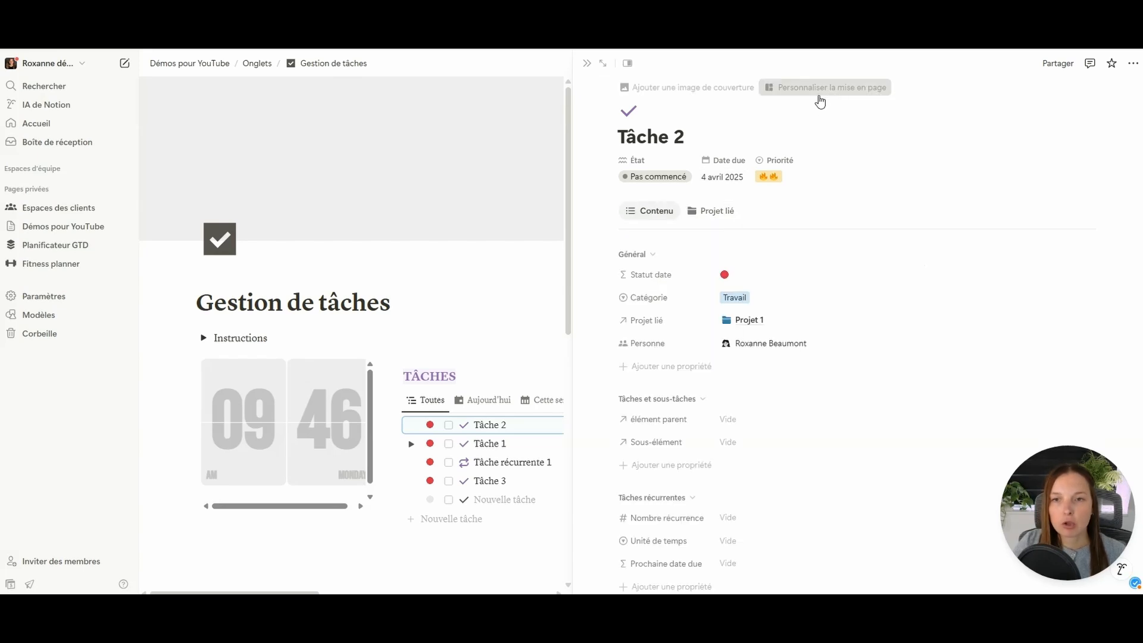
- Reopen the layout customization of the Tâche 2 page with its page settings and review the Contenu tab
click(824, 90)
click(57, 69)
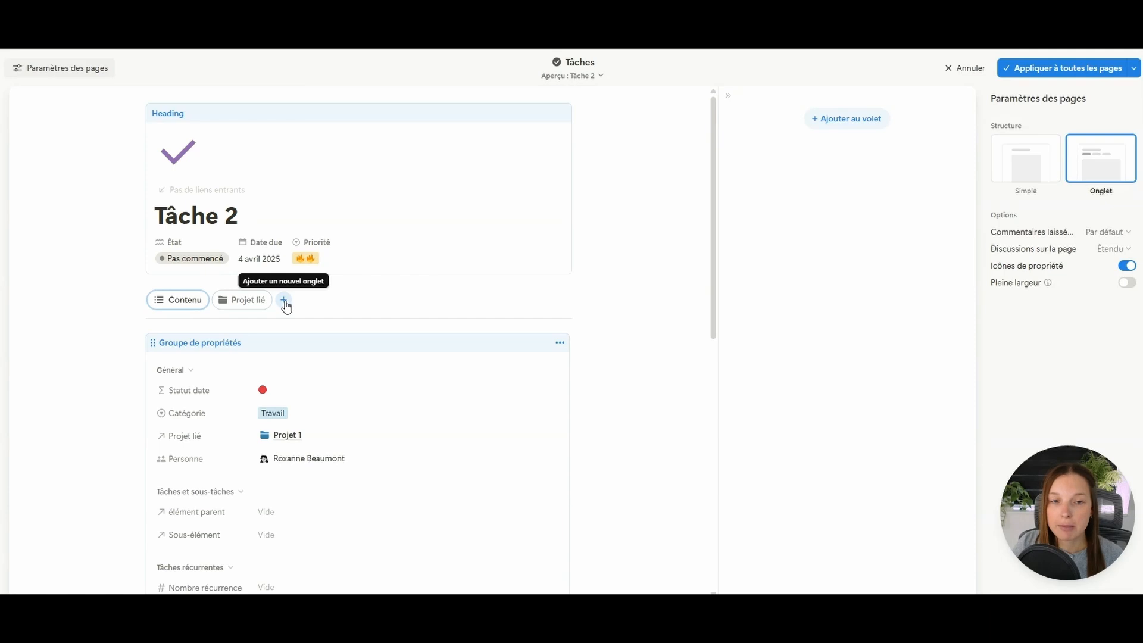
scroll(360, 413, down, 5)
scroll(367, 337, up, 5)
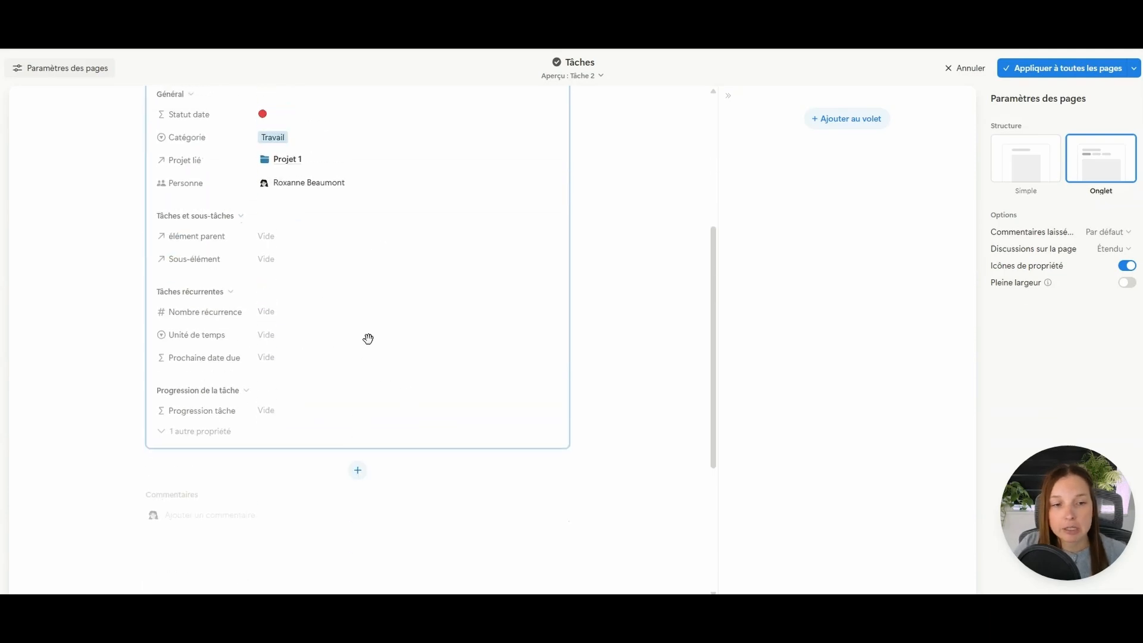
- Add a tab linked to the existing Habitudes database, leaving the option to add a new relation off
click(284, 299)
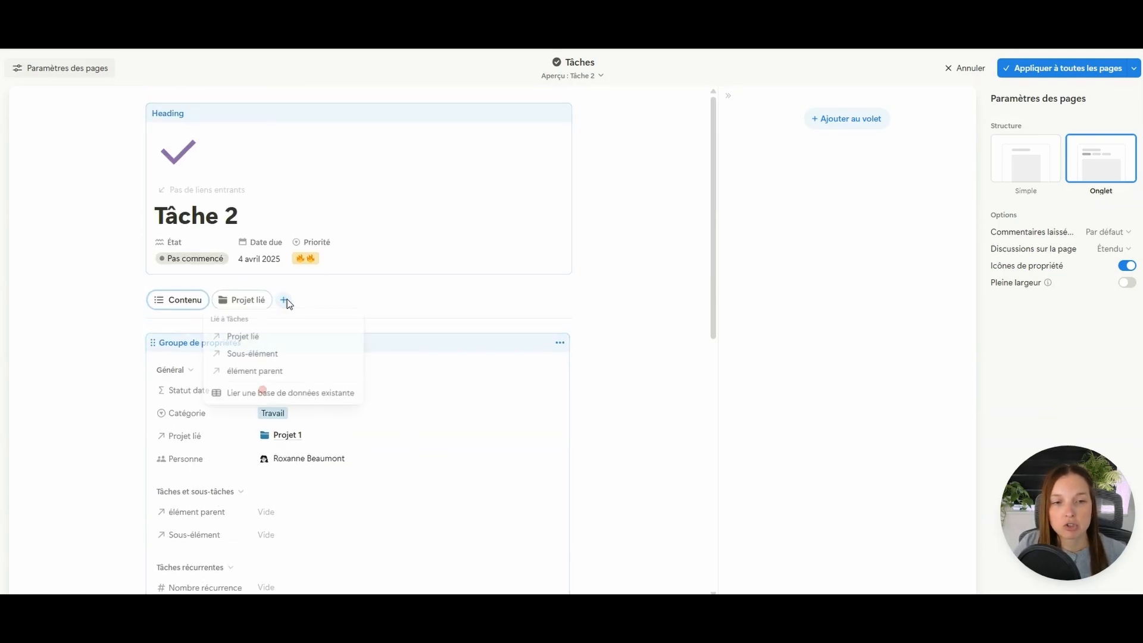
click(304, 394)
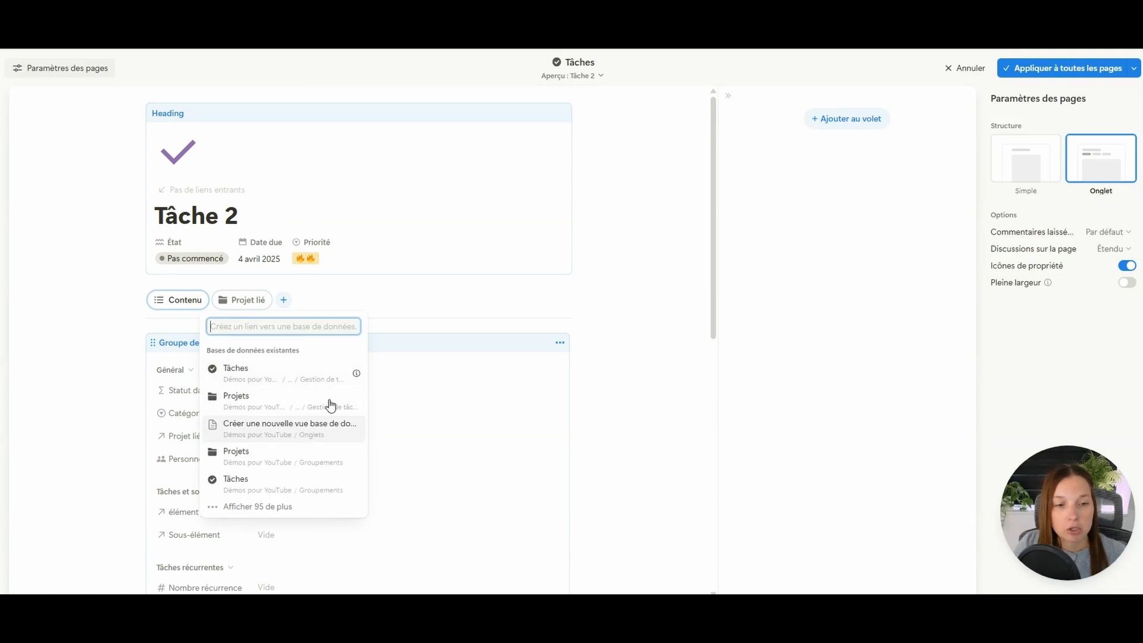
click(266, 506)
scroll(313, 410, down, 5)
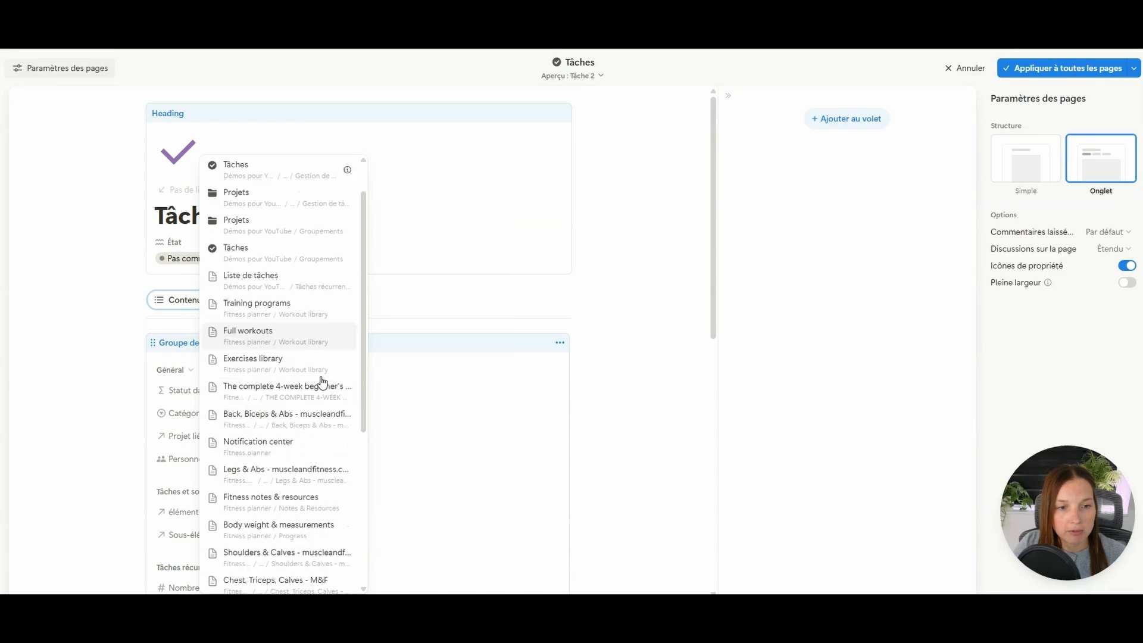
click(333, 375)
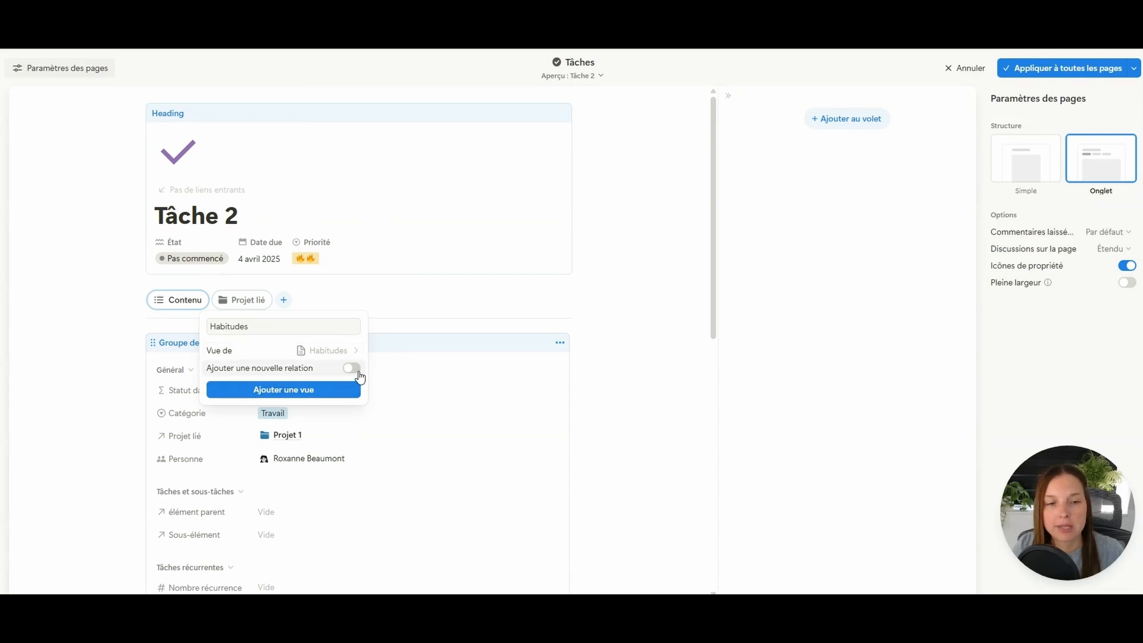
click(346, 396)
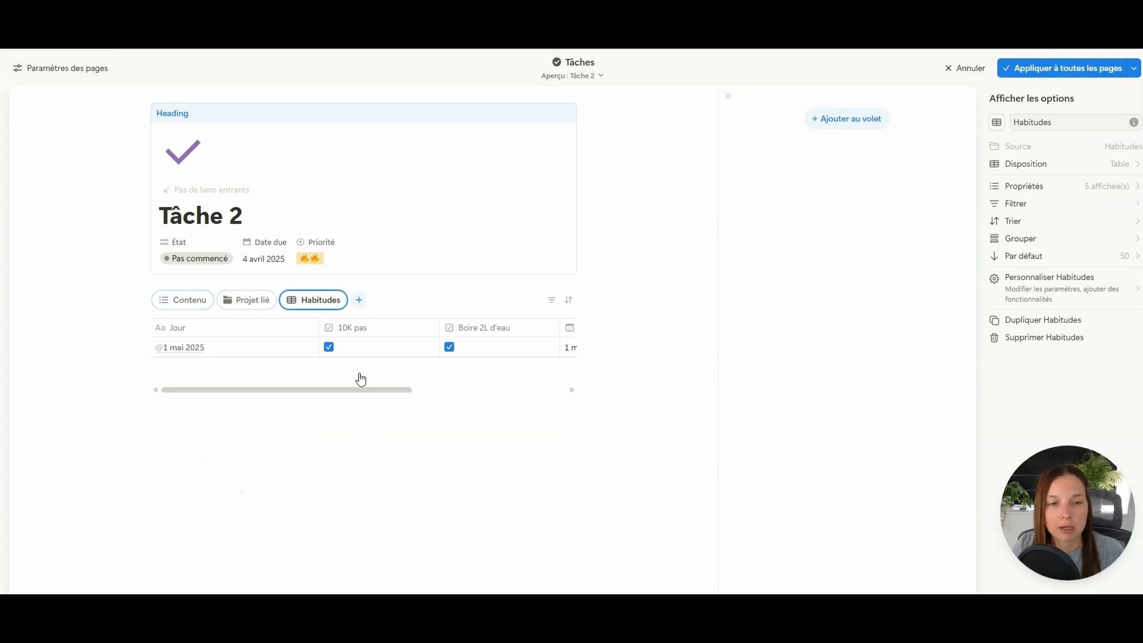
- Narrow the Jour, 10K pas and Boire 2L d'eau columns of the Habitudes table and move the Date column right after Jour
drag(318, 327, 224, 326)
drag(345, 328, 284, 344)
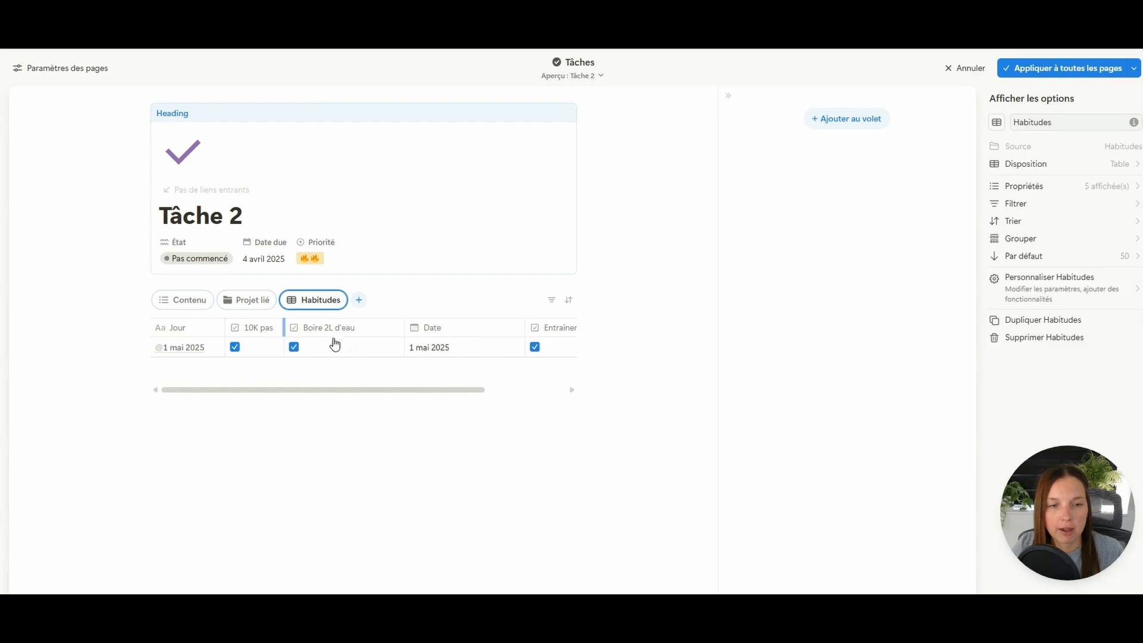
click(406, 331)
key(Escape)
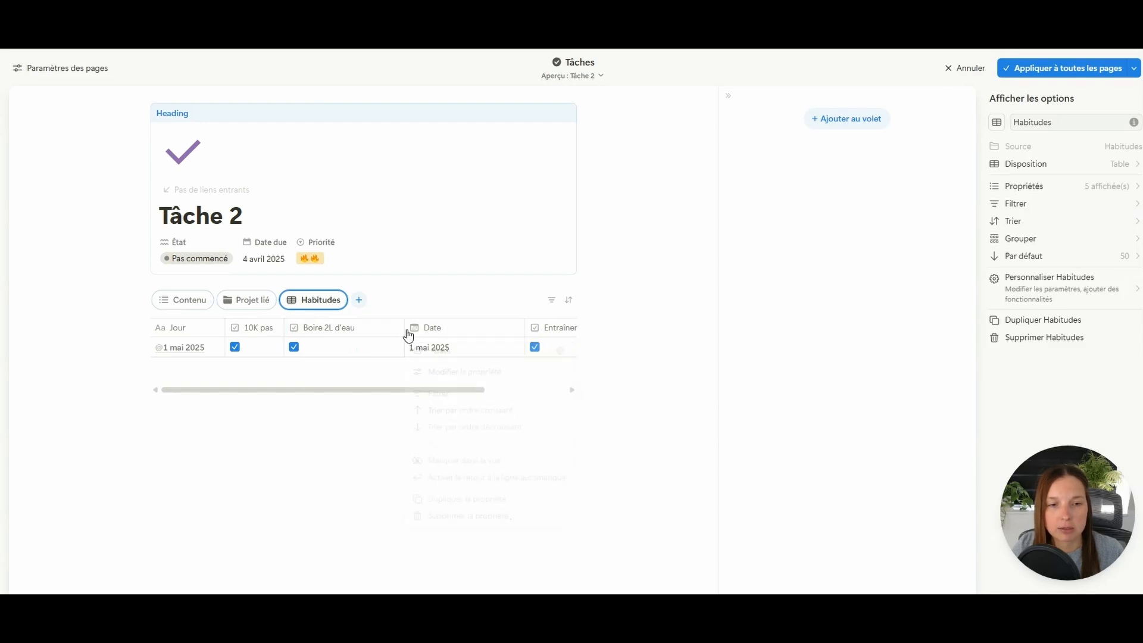
drag(404, 331, 250, 331)
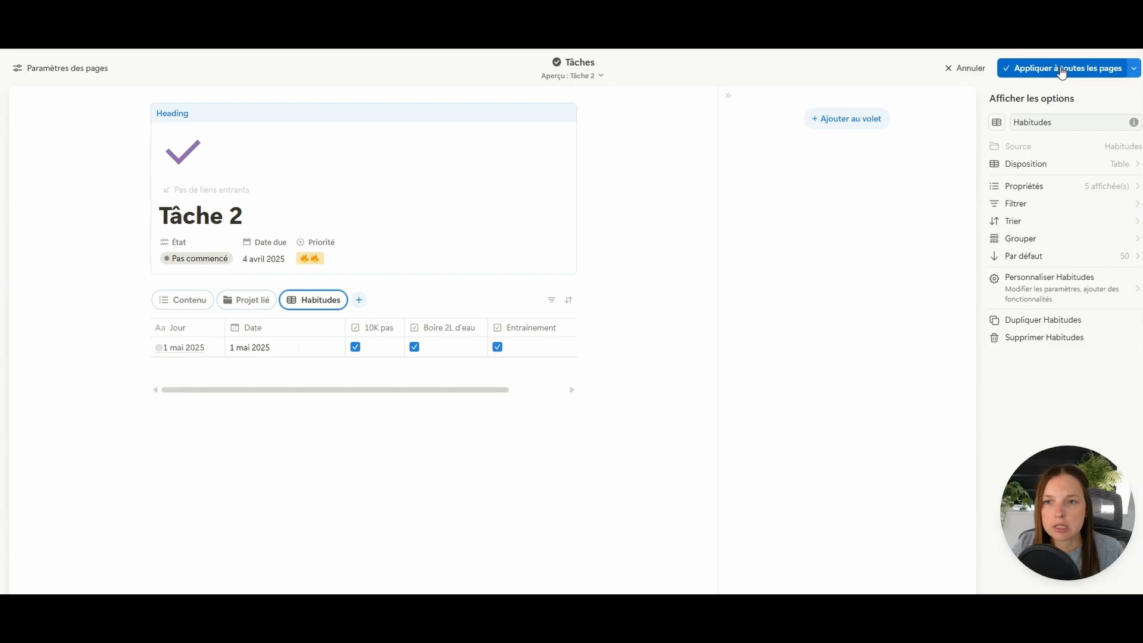
- Apply the layout to all pages and check the Projet lié and Habitudes tabs on the Tâche 2 page
click(1056, 69)
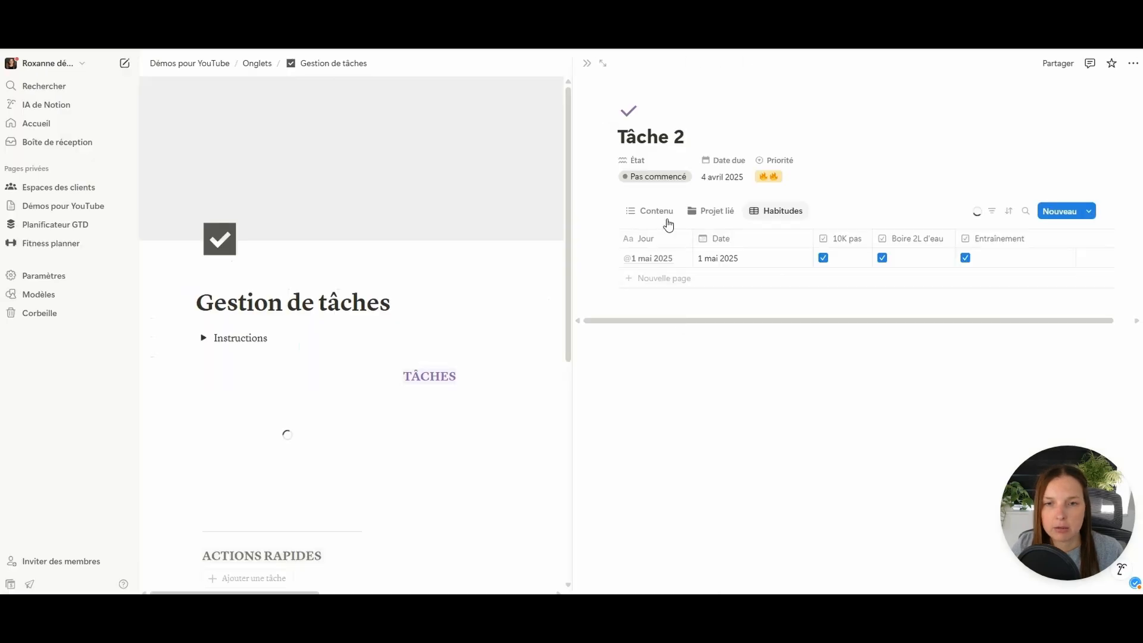
click(719, 215)
click(780, 214)
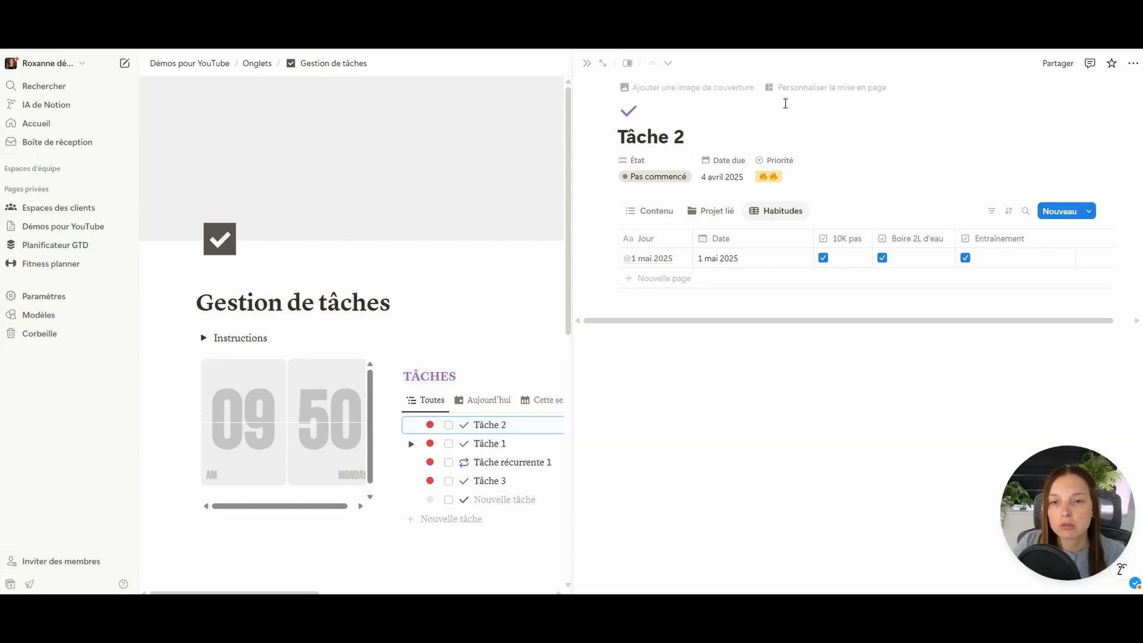
- Delete the Habitudes tab from the Tâche 2 page layout, apply the layout to all pages and look over the page's properties
click(817, 89)
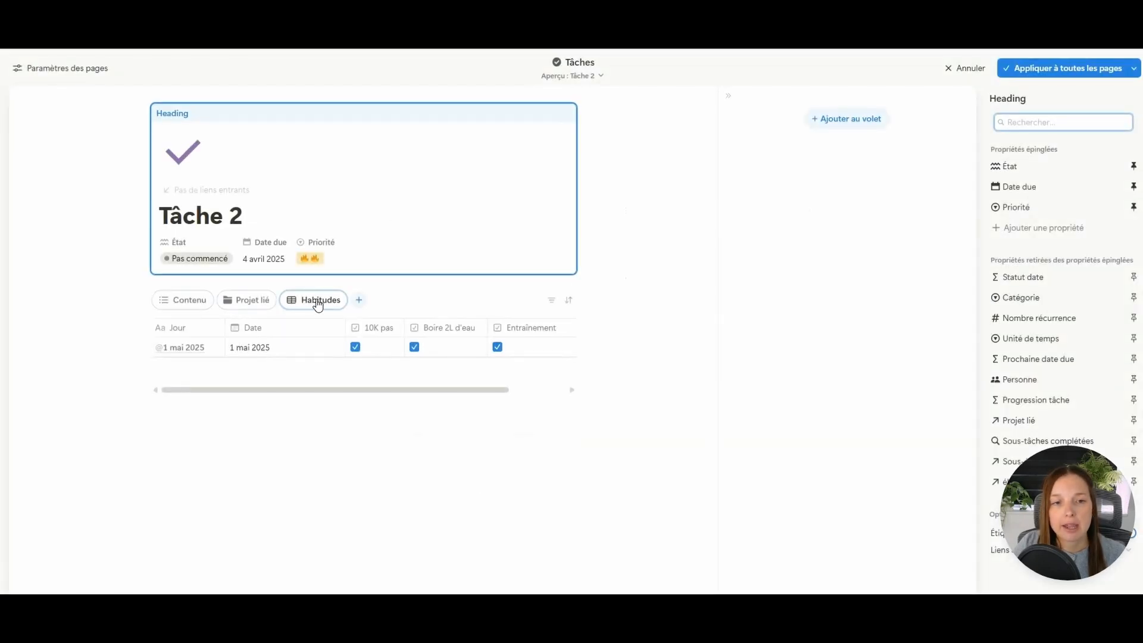
click(317, 300)
click(333, 370)
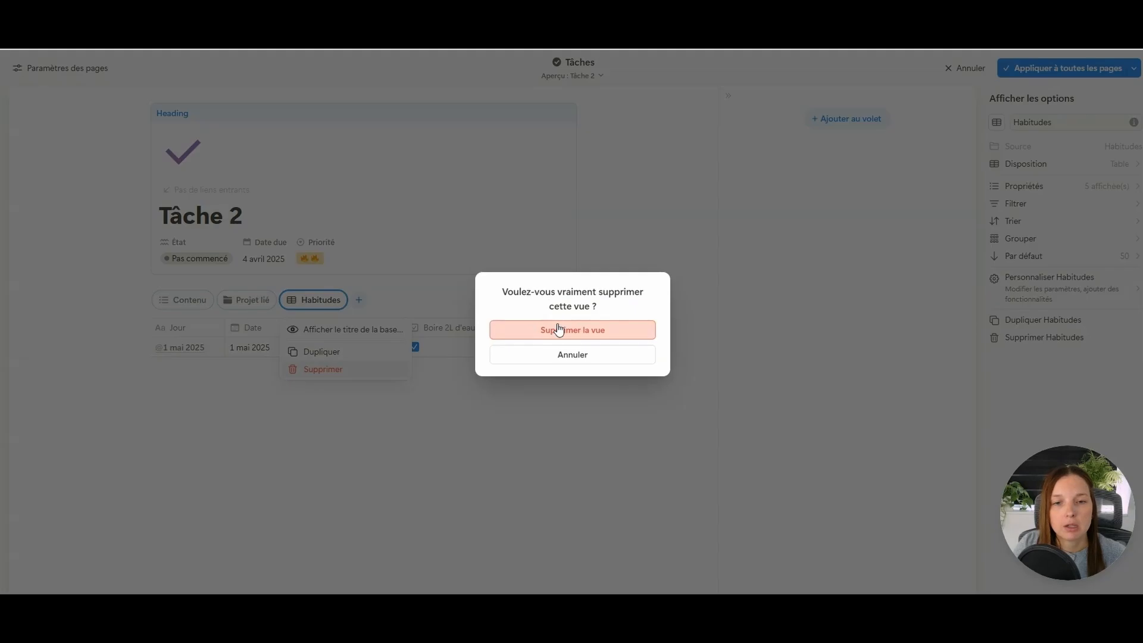
click(646, 329)
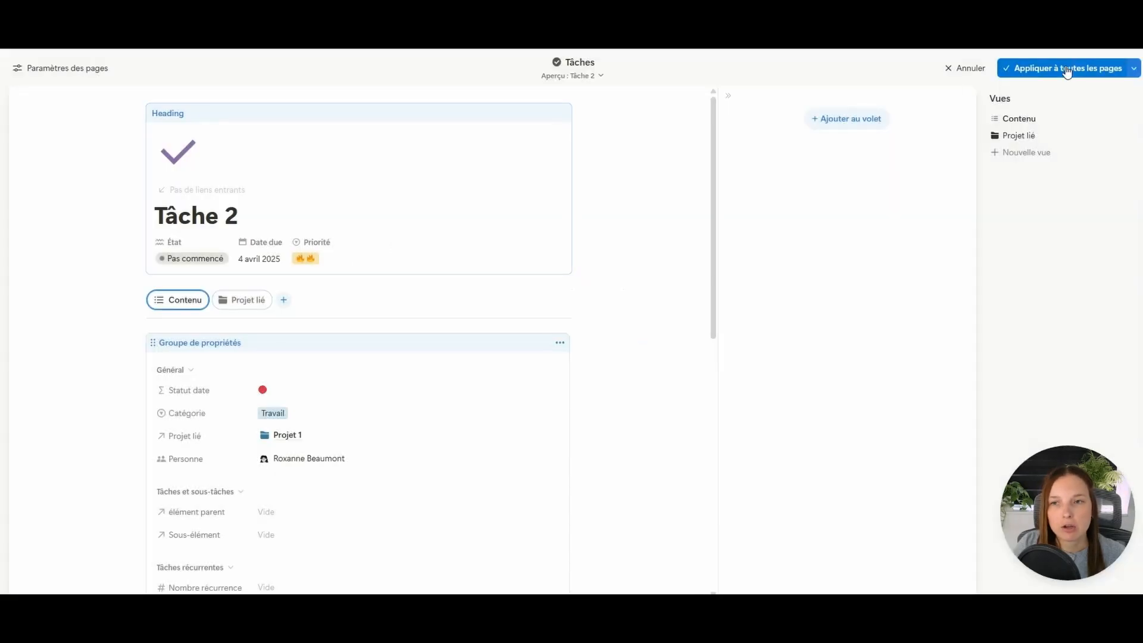
click(1038, 70)
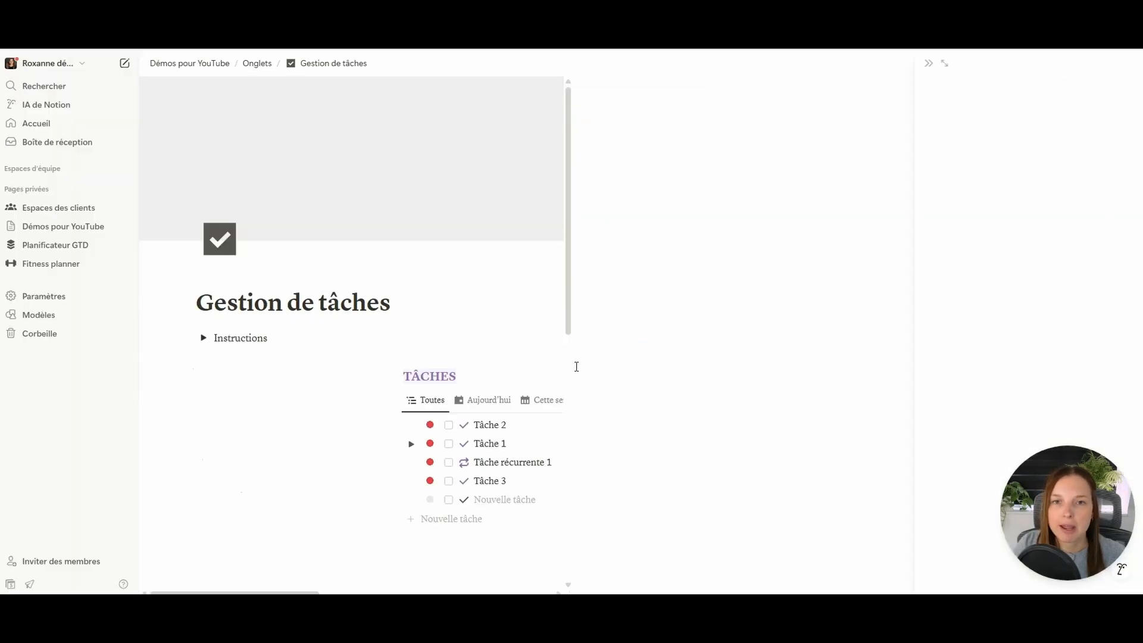
scroll(885, 342, down, 5)
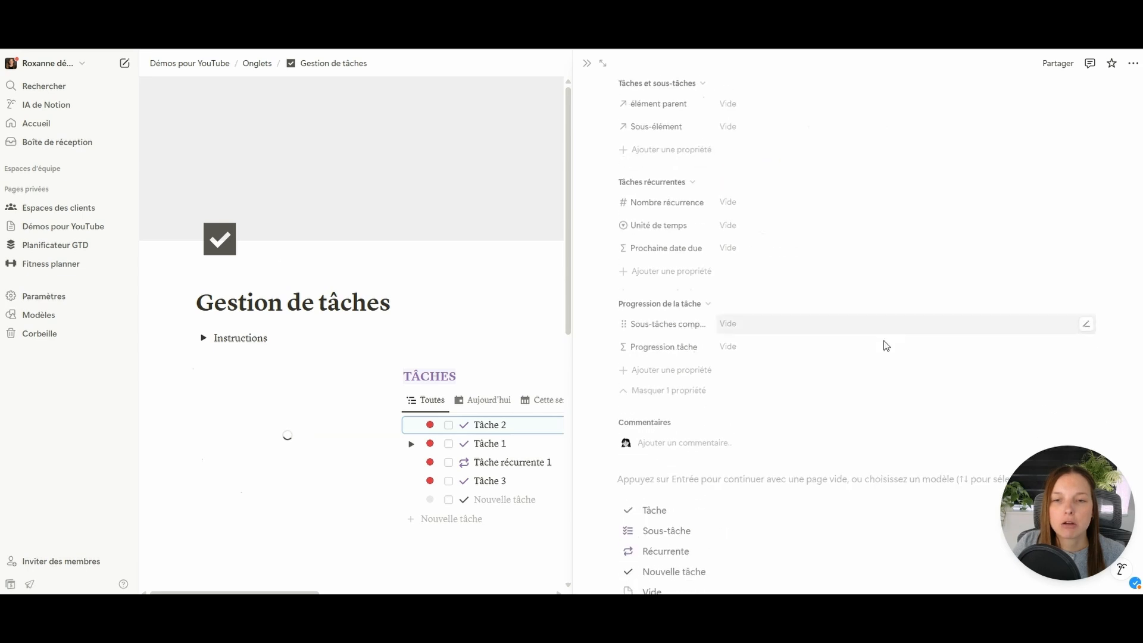
scroll(884, 342, up, 2)
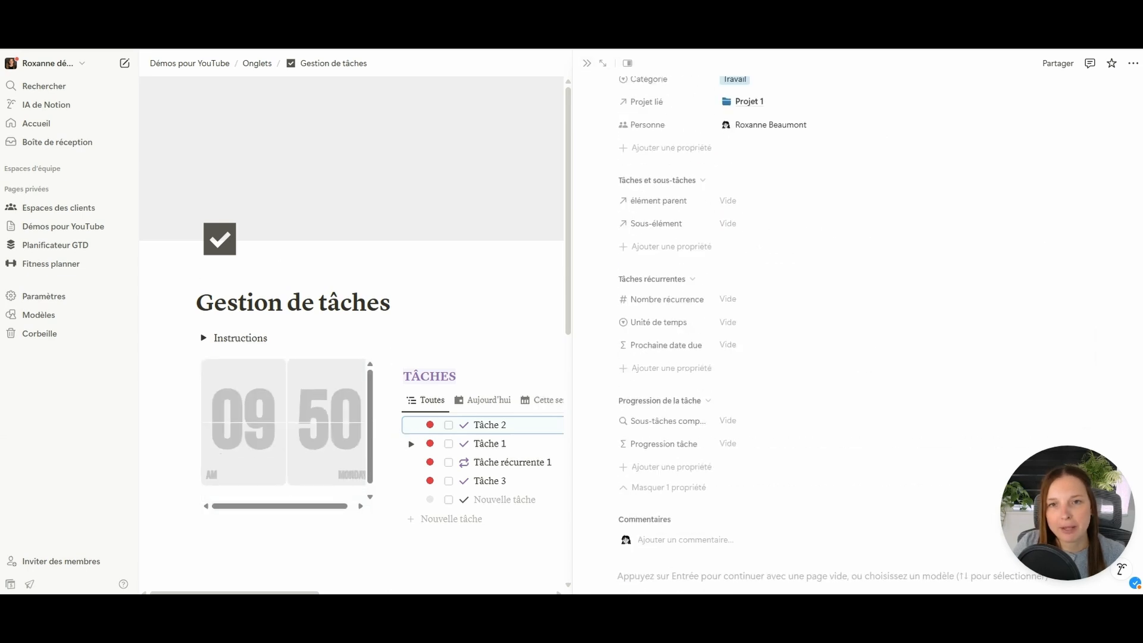